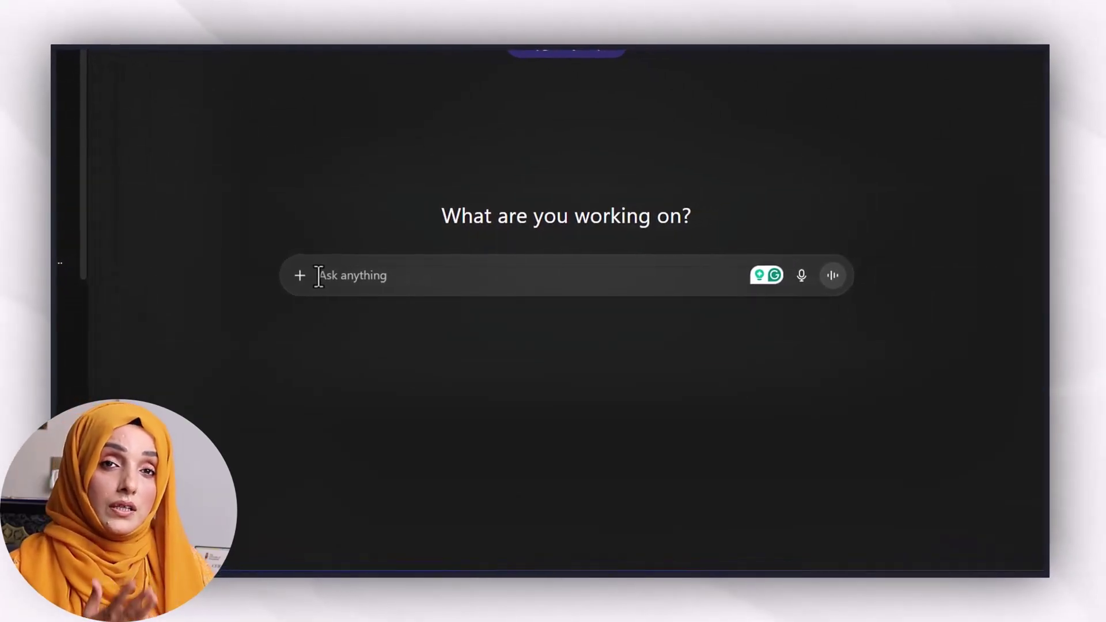
Step: Attach RCS Advances.pdf in ChatGPT with the pasted writing-style prompt, then web-search 'google ai studio'
left_click(277, 275)
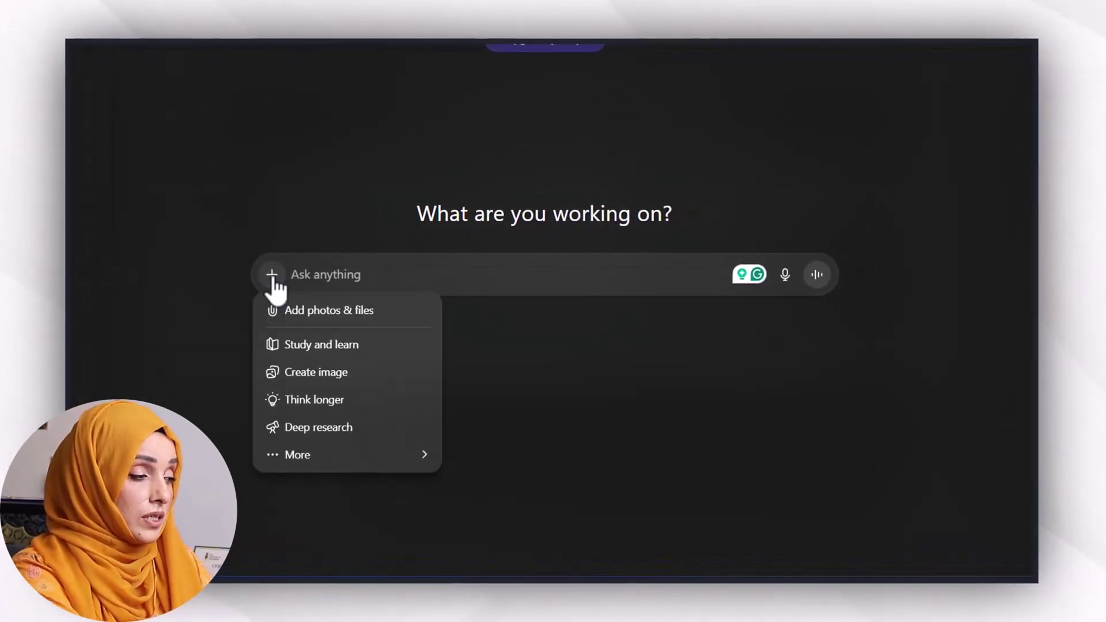
left_click(284, 319)
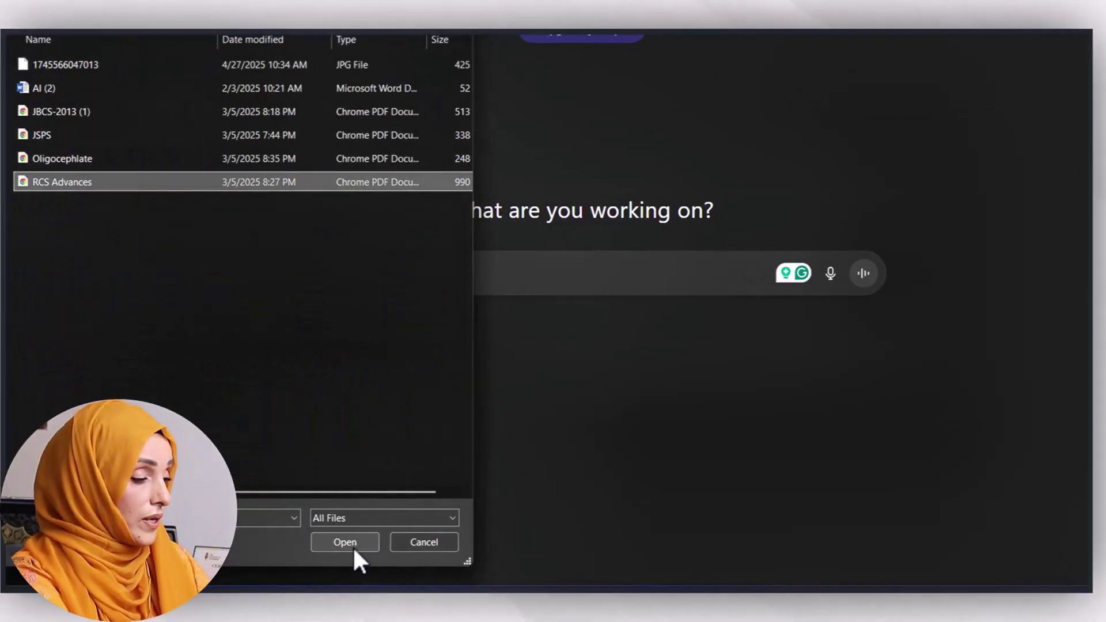
left_click(357, 546)
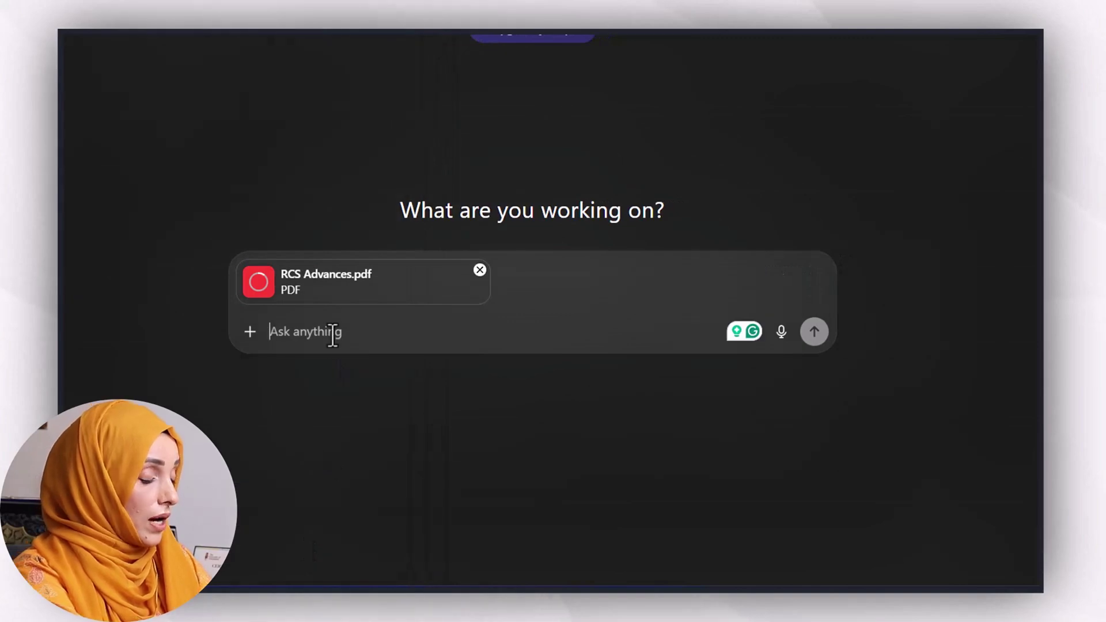
type("Give me the suggestion to improve the writing style of this paper and make it more academic according to teh requirements of the Q1 category journal")
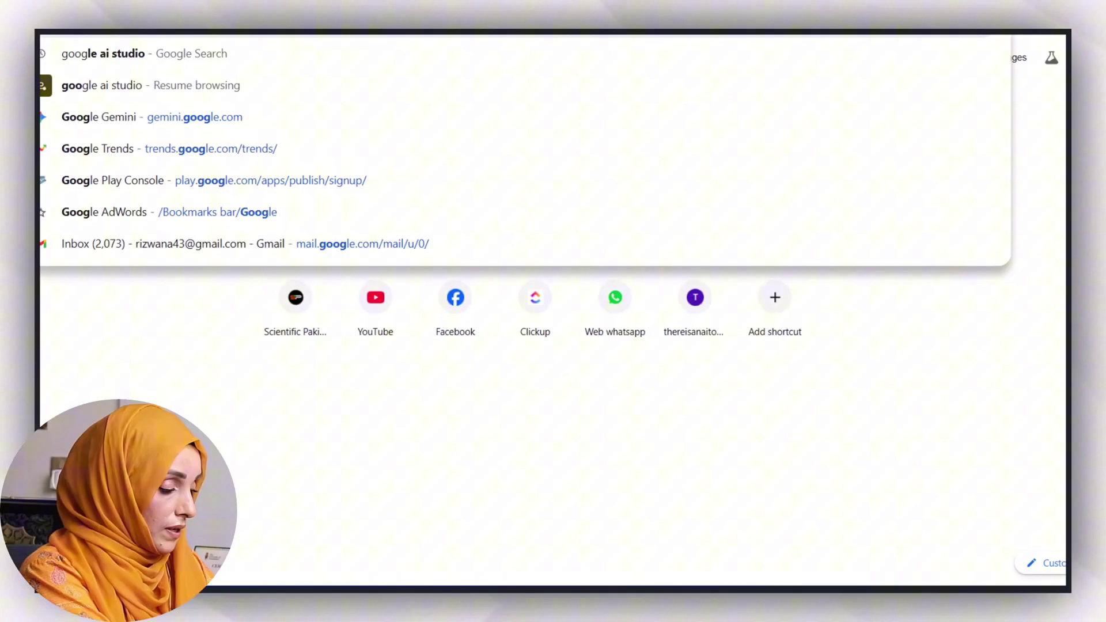
type("gle ai studio")
key("Return")
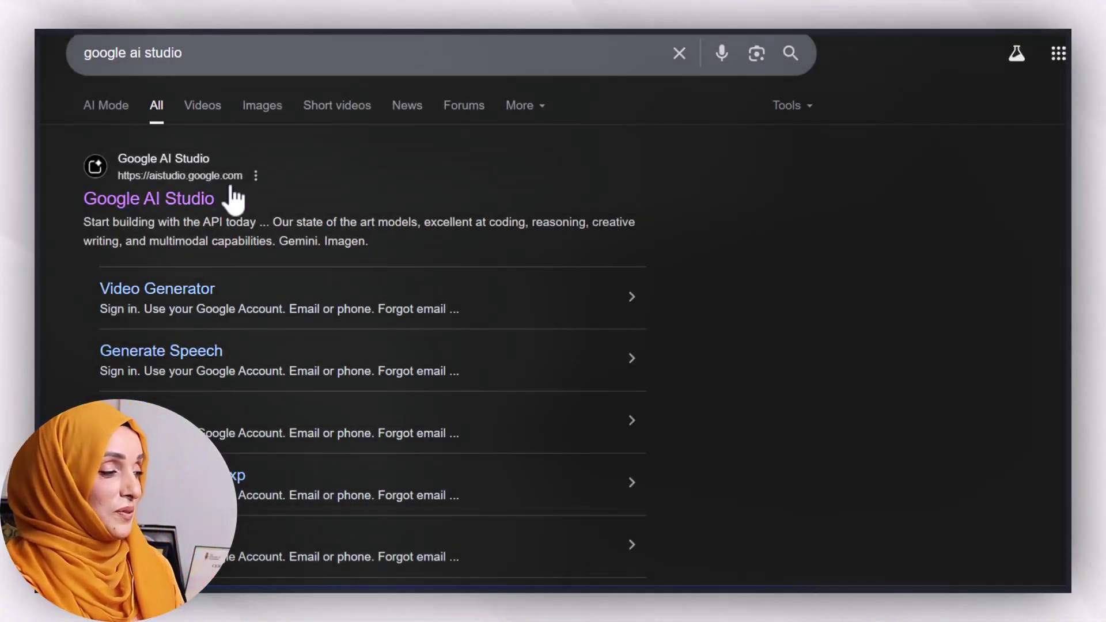
Step: In Google AI Studio, run the PDF with a prompt to make its writing style more academic
left_click(210, 201)
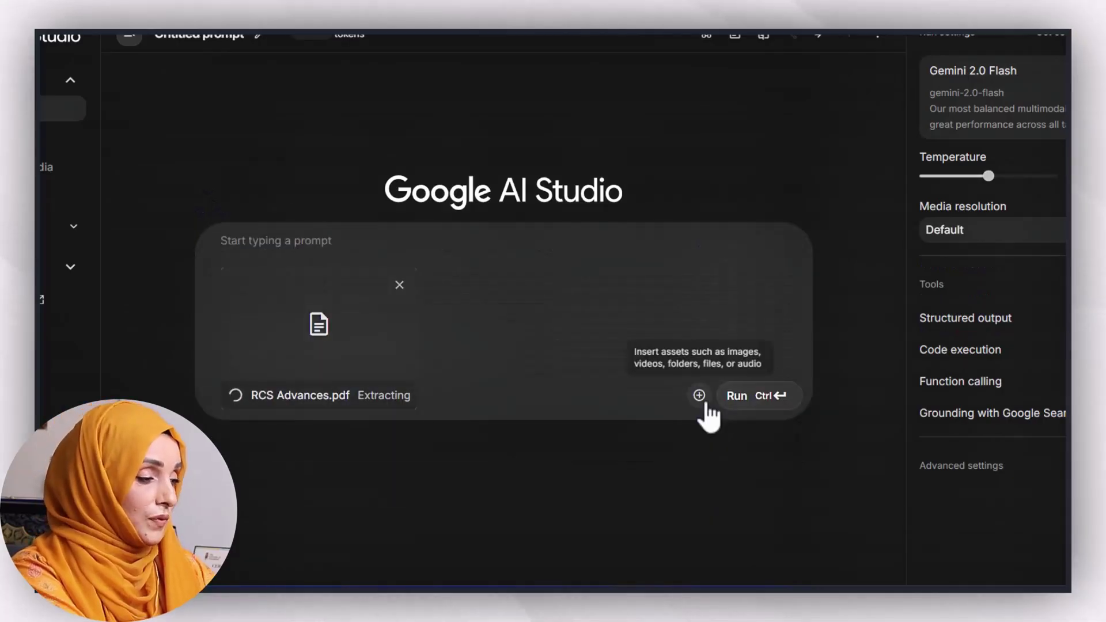
left_click(699, 396)
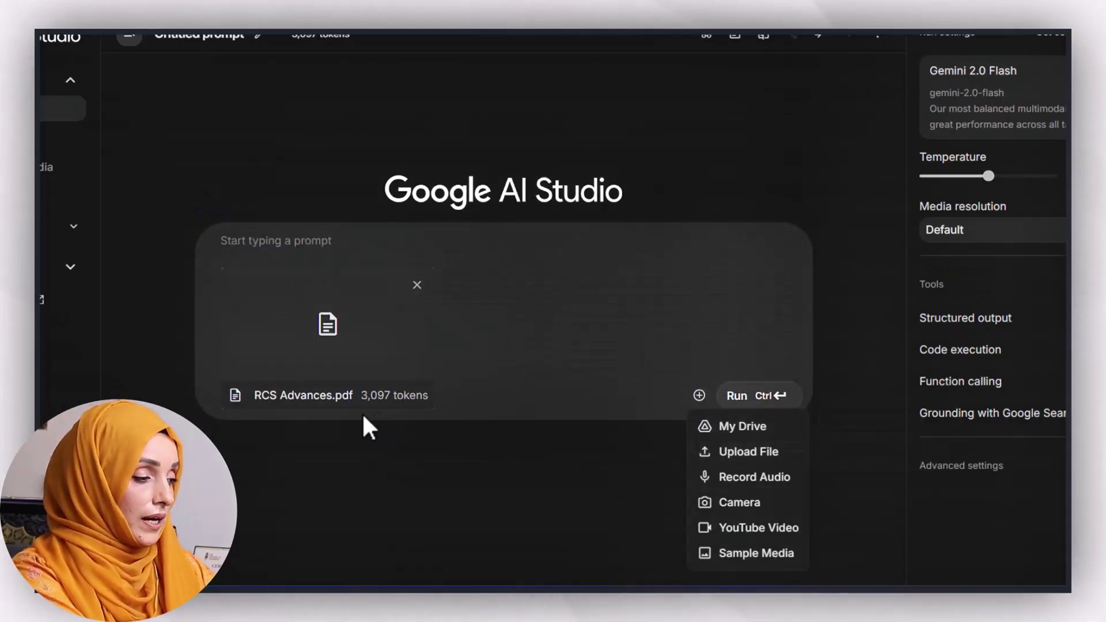
left_click(286, 243)
type("Give me the suggestion to improve the writing style of this paper and make it more academic according to teh requirements of the Q1 category journal")
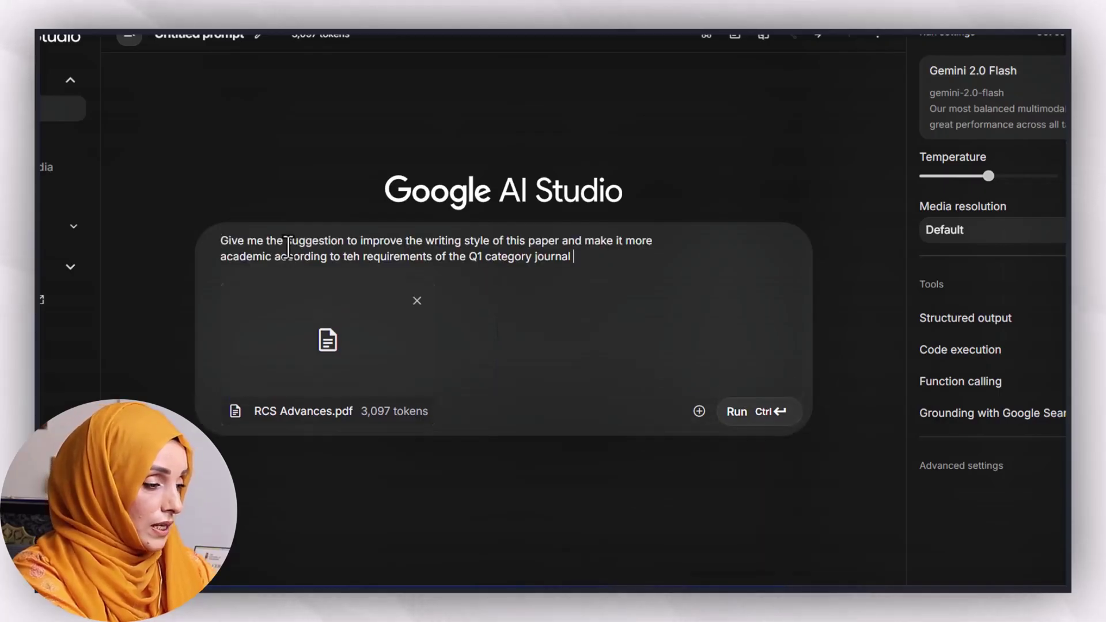
left_click(736, 412)
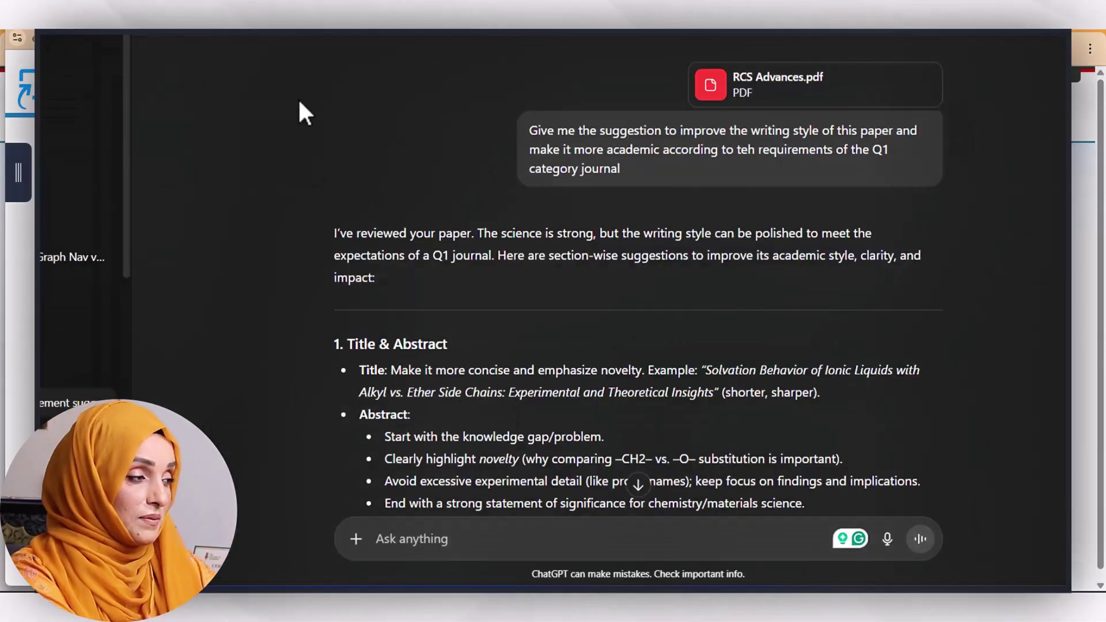
Step: Submit RCS Advances.pdf in the Turnitin Assignment Inbox under the title 'RCS' with the chosen author
mouse_move(694, 619)
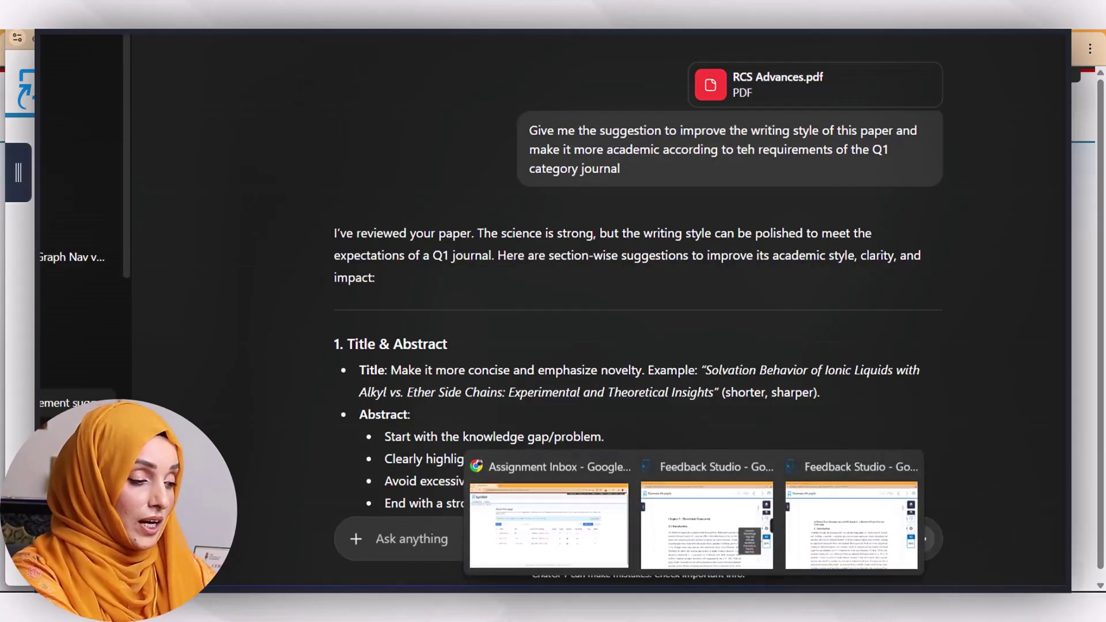
left_click(599, 521)
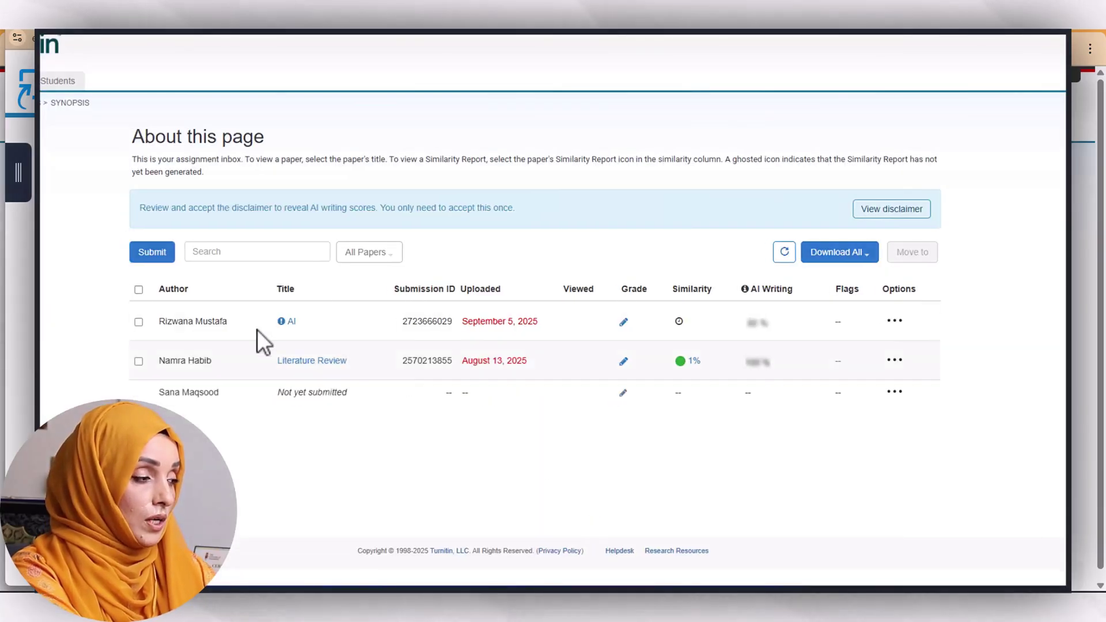
left_click(144, 252)
left_click(148, 231)
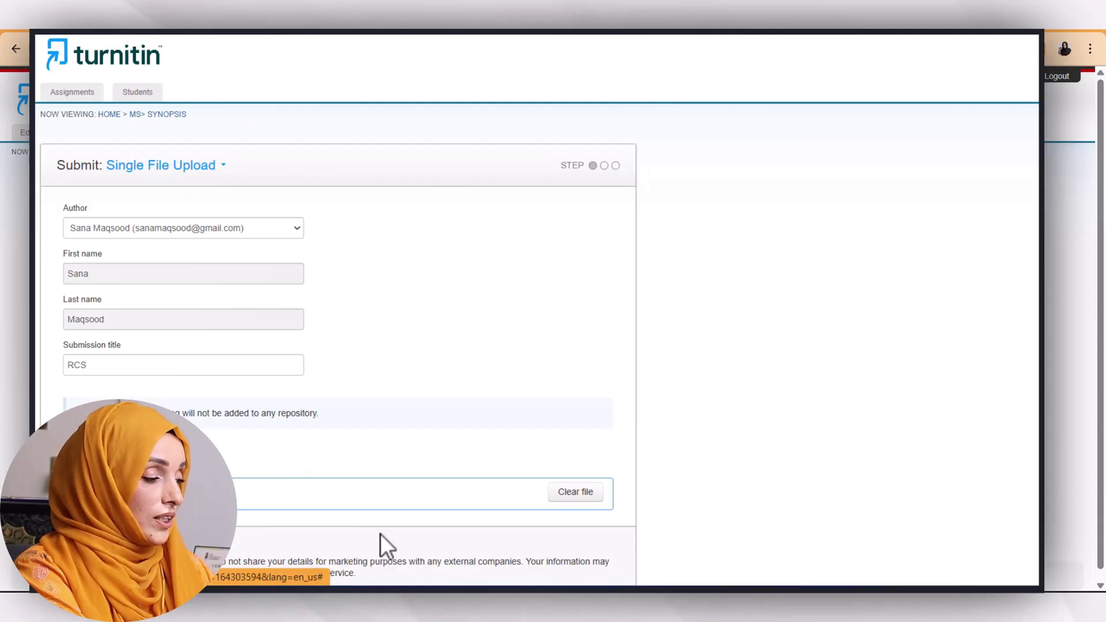
scroll(380, 533, "down", 3)
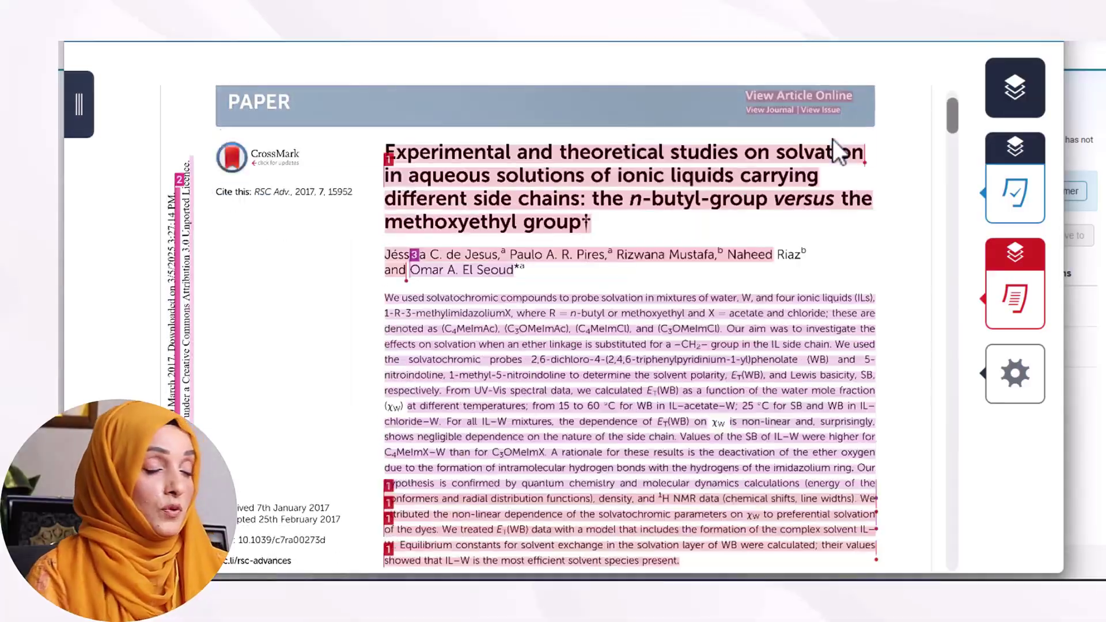
scroll(832, 139, "down", 4)
Step: Review the RCS report's similarity matches and AI score of 0%, then the other paper's 76%
scroll(831, 140, "down", 10)
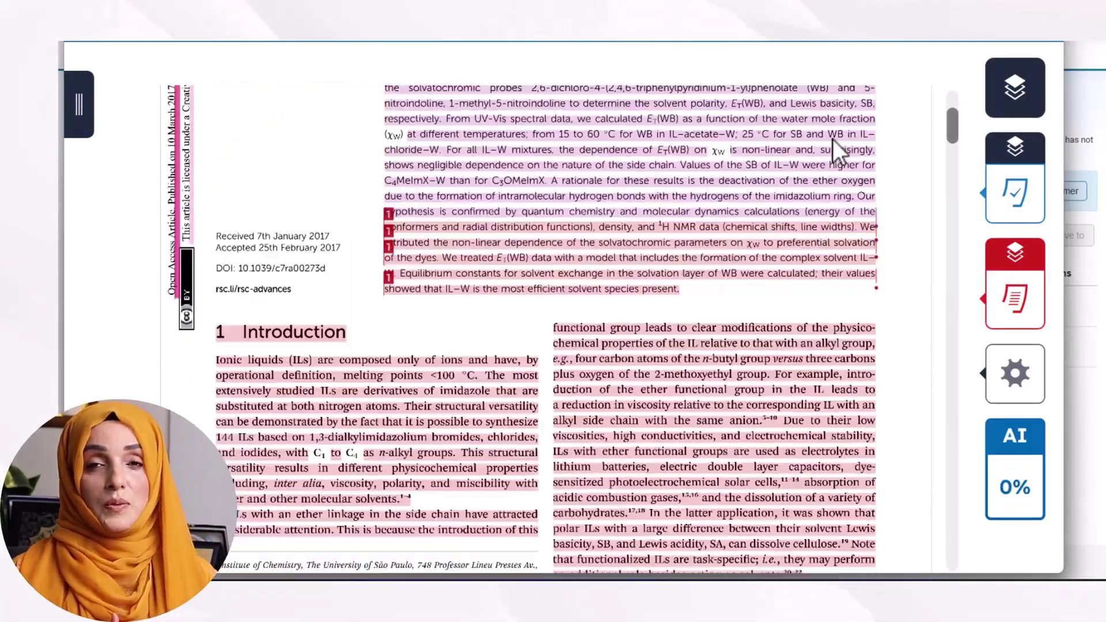
scroll(831, 139, "down", 10)
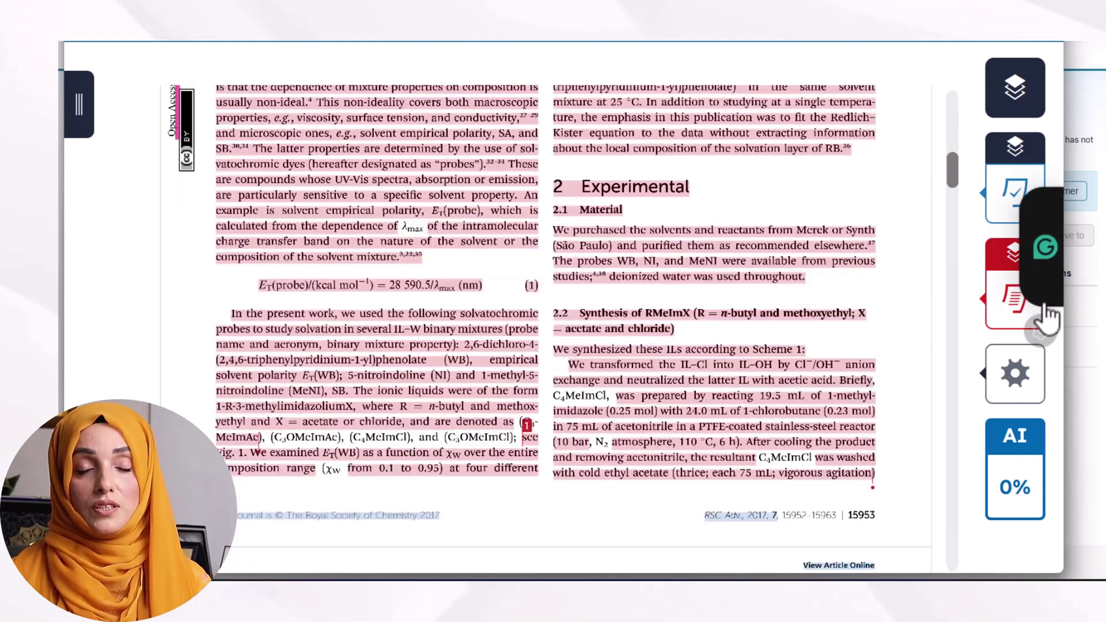
left_click(1002, 305)
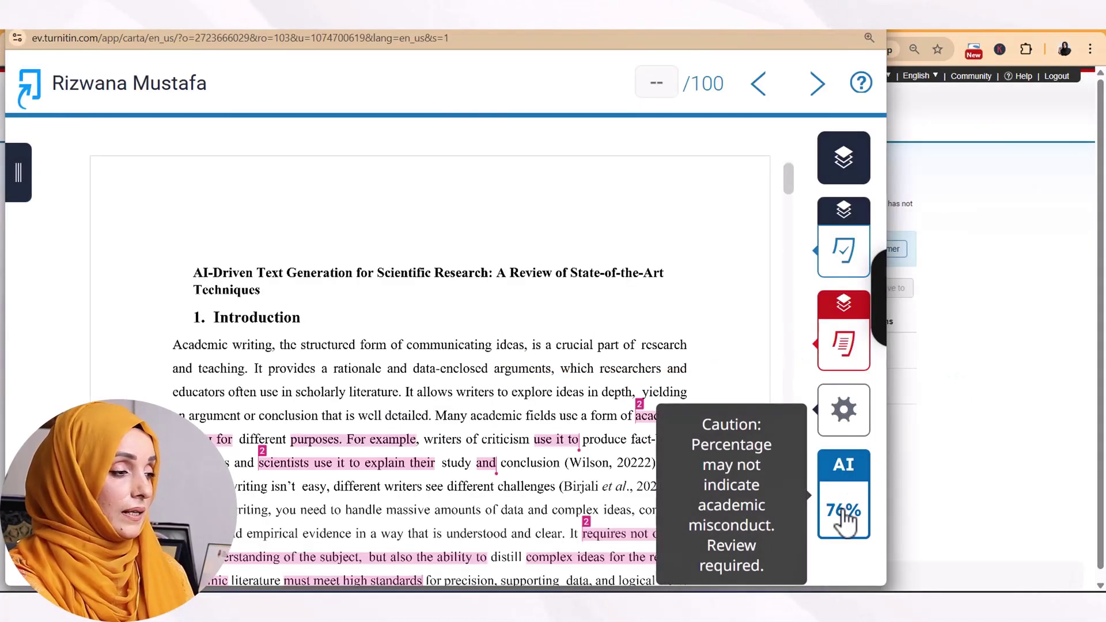
scroll(738, 292, "down", 5)
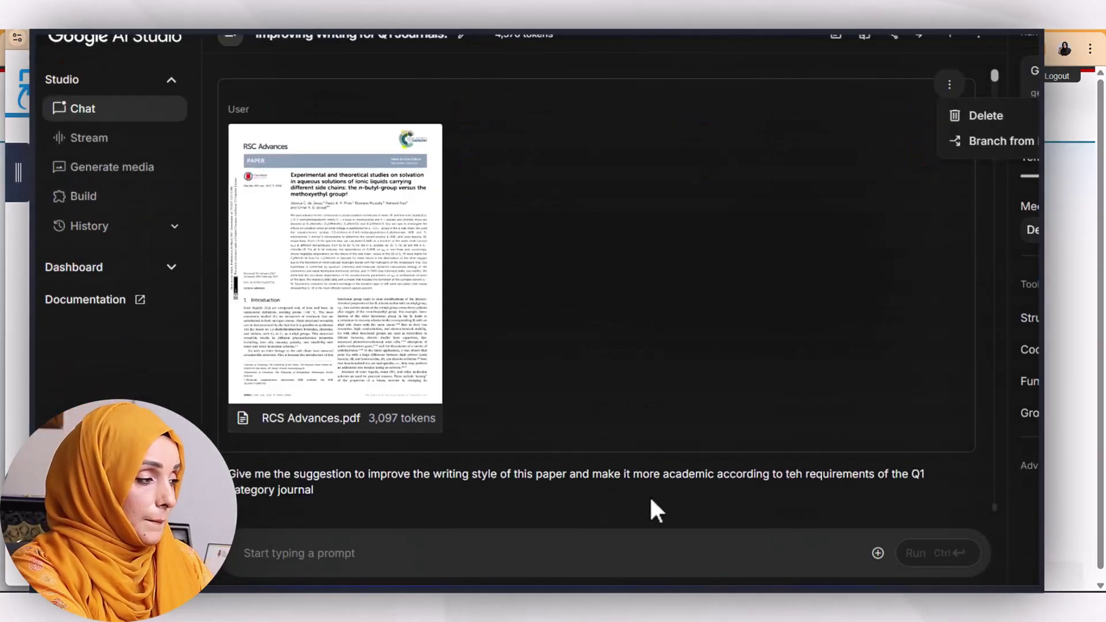
Step: Paste the AI-driven text generation manuscript, with the Q1 writing-suggestion request and blank lines before it
left_click(570, 553)
key("ctrl+v")
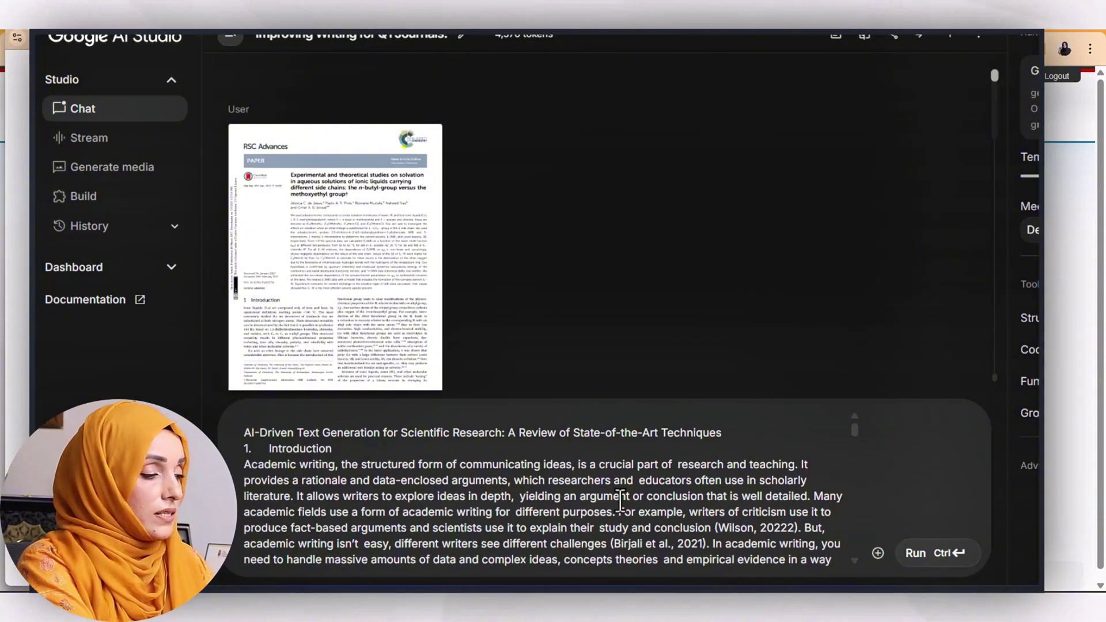
scroll(845, 224, "down", 4)
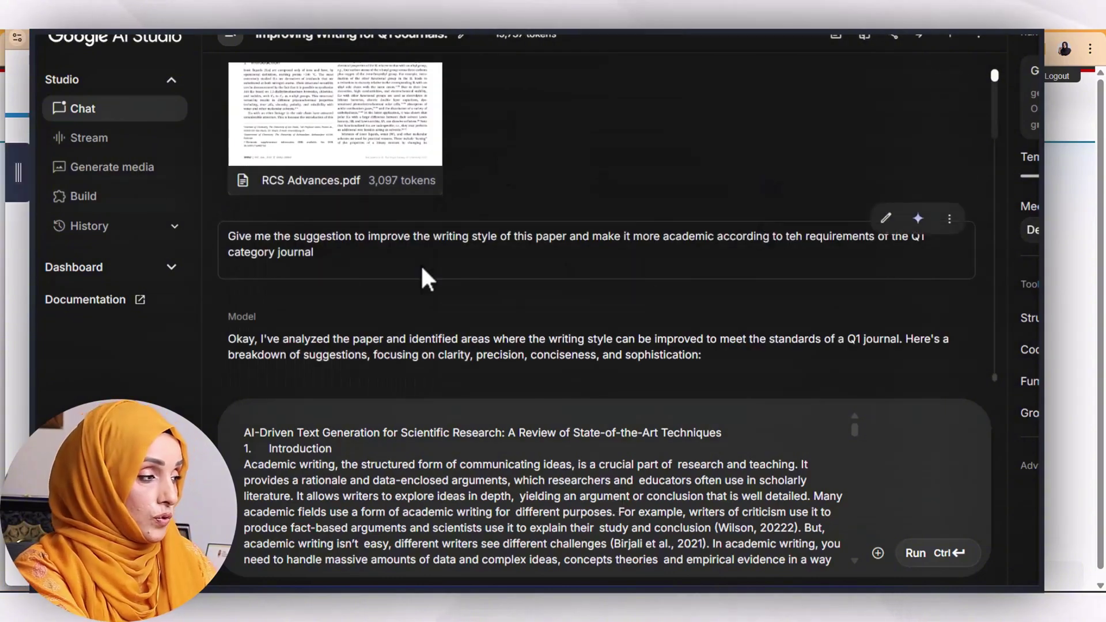
left_click(246, 433)
type("Give me the suggestion to improve the writing style of this paper and make it more academic according to teh requirements of the Q1 category journal")
key("Return")
key("Return")
key("Return")
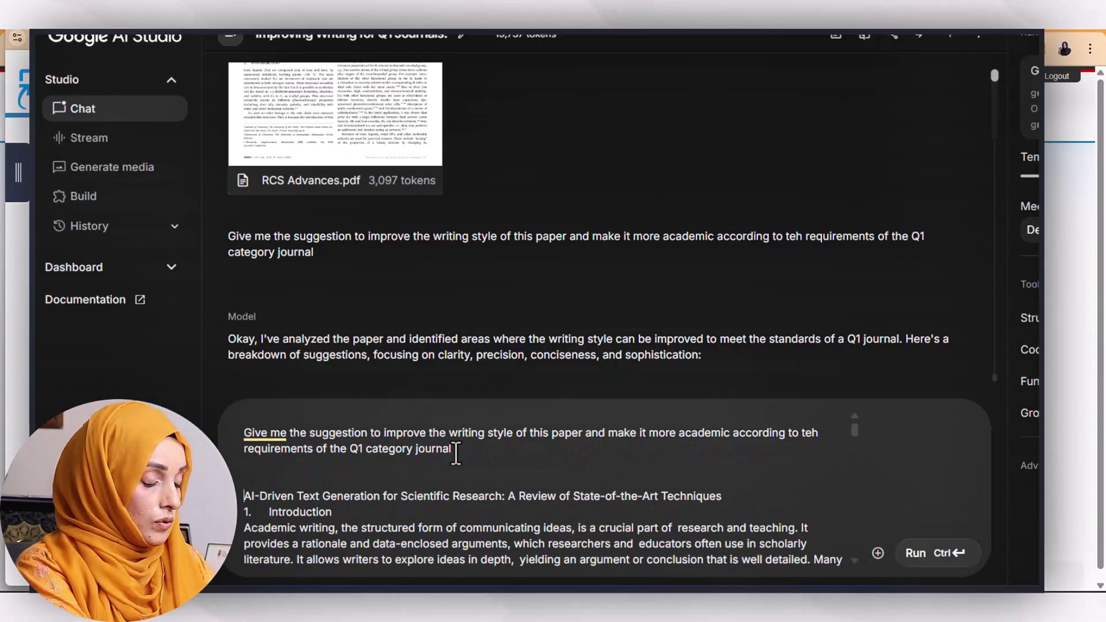
scroll(654, 486, "down", 15)
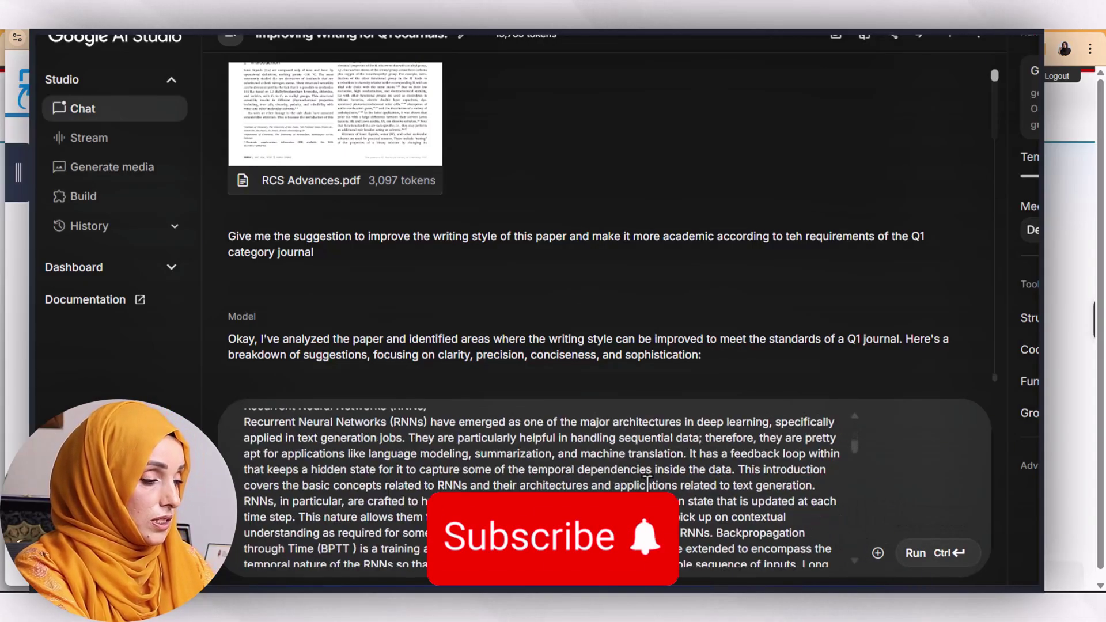
scroll(648, 483, "down", 5)
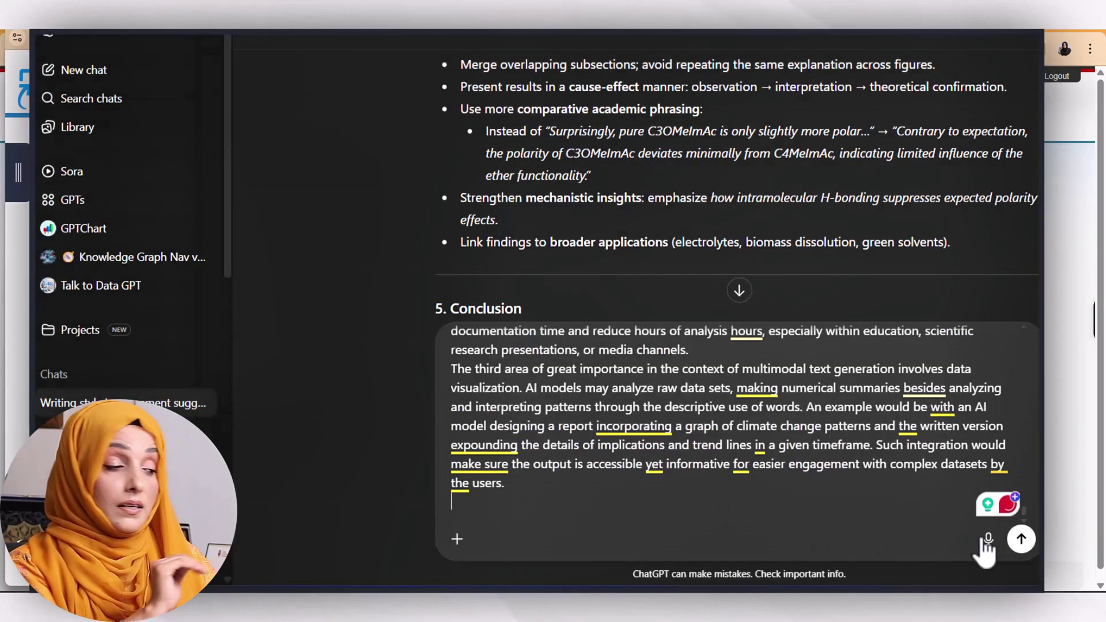
Step: Send the AI-driven text generation manuscript and request to ChatGPT and await its suggestions
left_click(1021, 539)
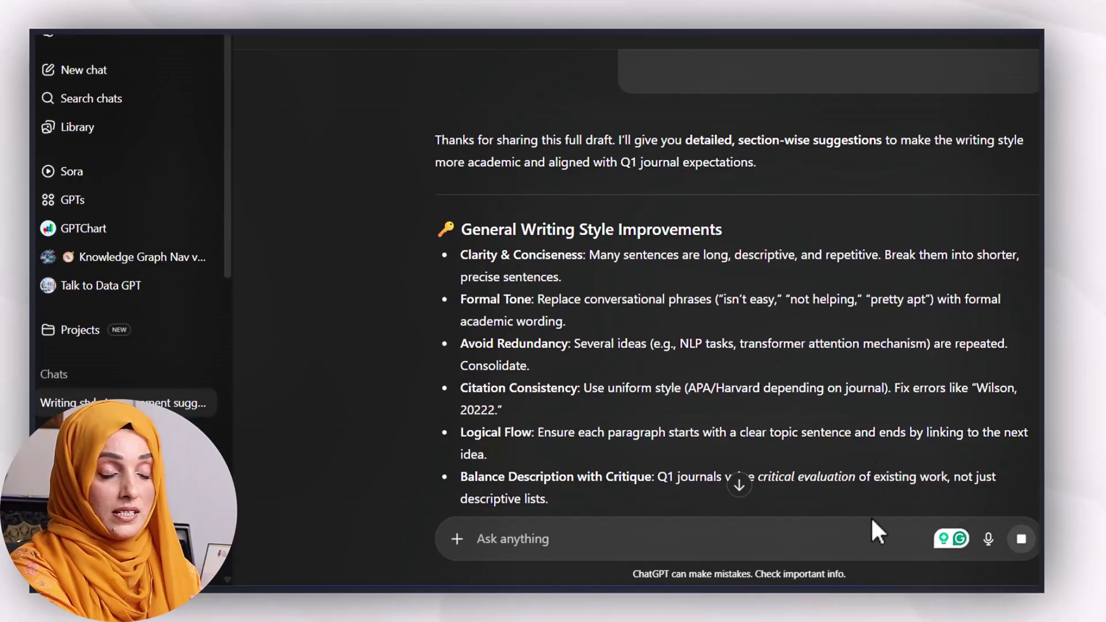
mouse_move(811, 589)
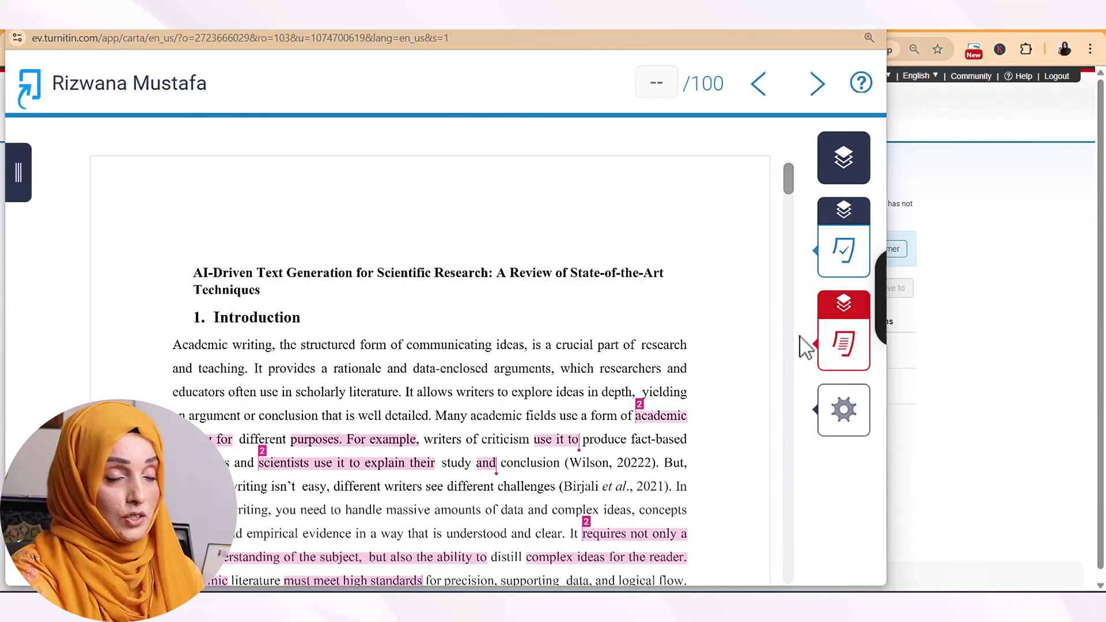
Step: View the AI-Driven Text Generation review's AI writing score of 76% and its caution note
mouse_move(834, 363)
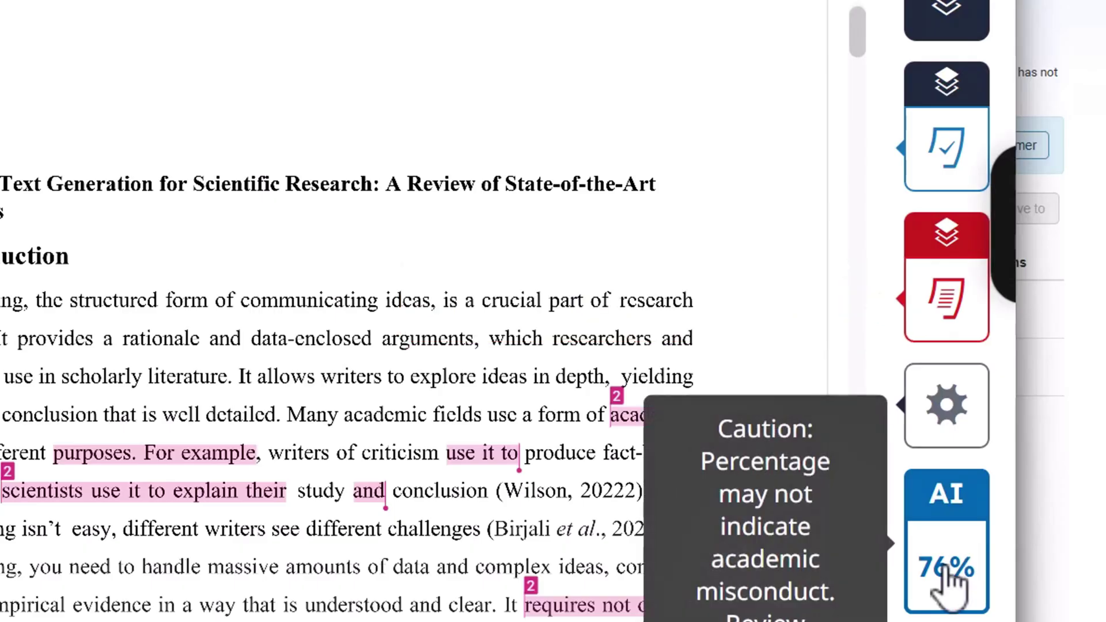
scroll(781, 230, "down", 3)
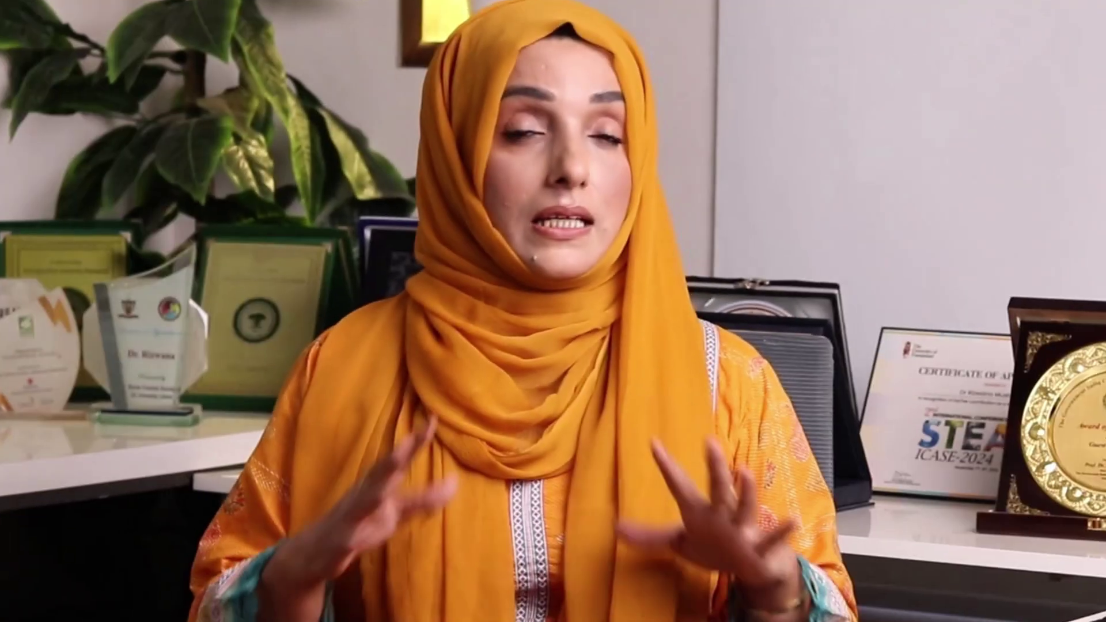